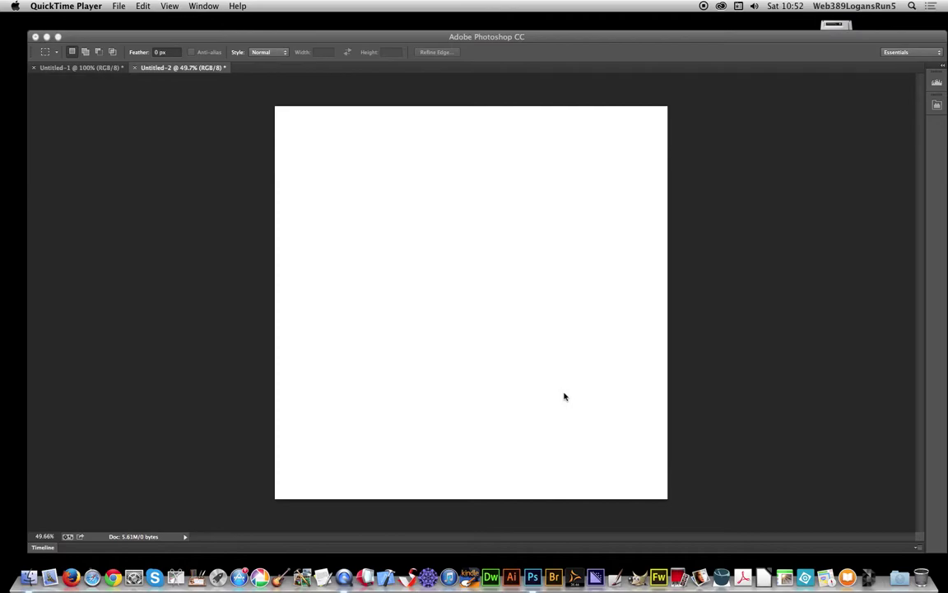
Draw a small red circle near the canvas centre with the Ellipse tool.
click(507, 298)
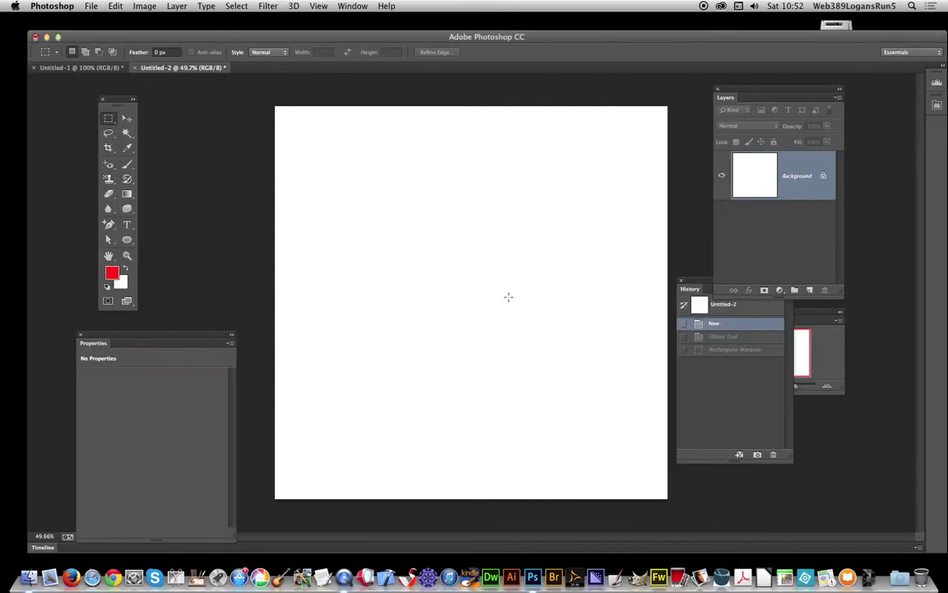
click(126, 239)
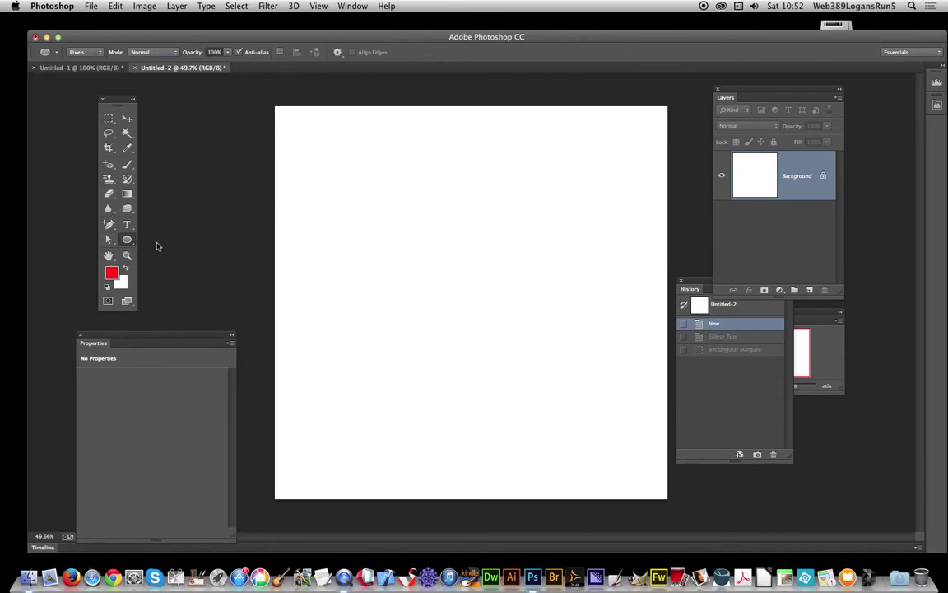
drag(436, 313, 453, 332)
Define the selected red dot as a new pattern, then revert the canvas to blank via History.
key(m)
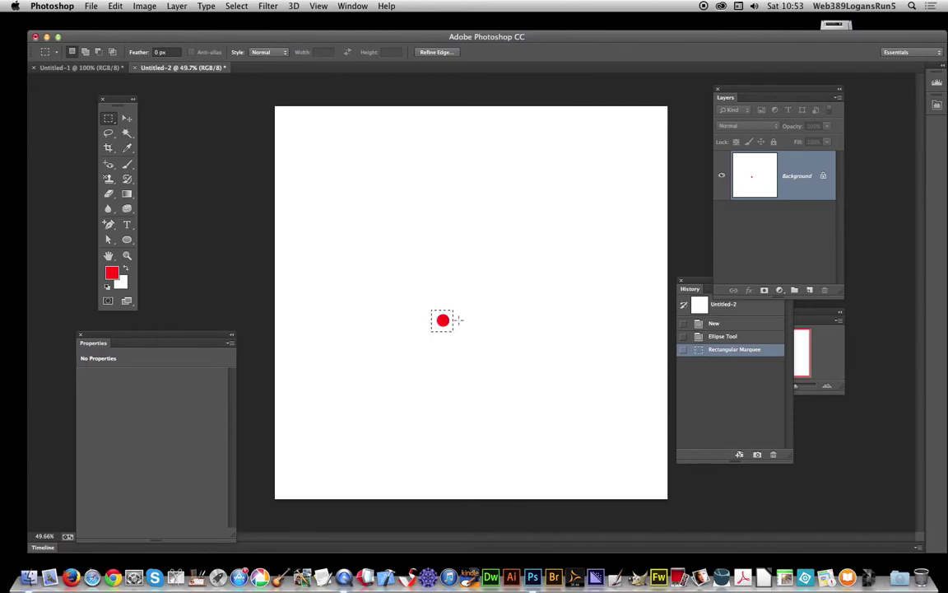
click(114, 8)
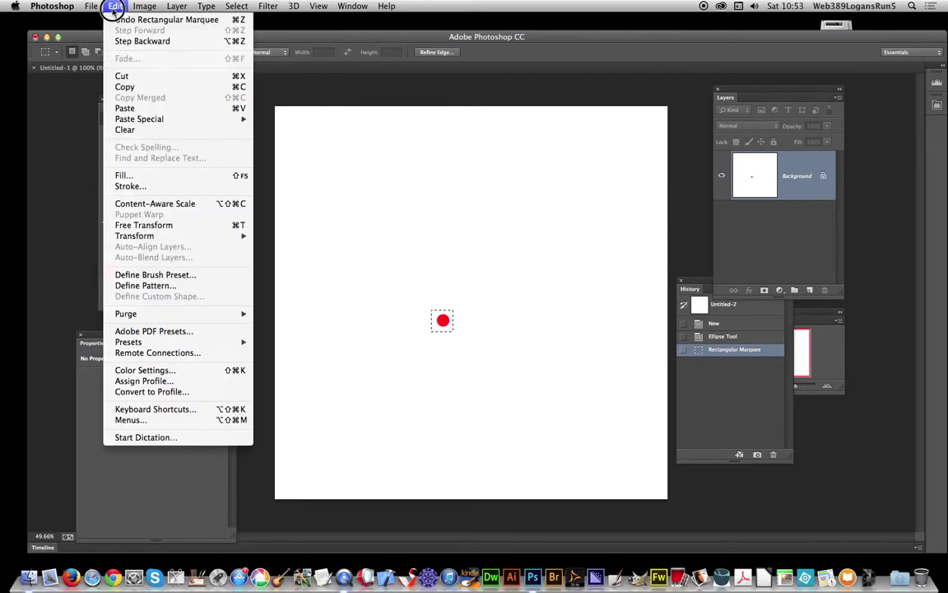
click(138, 282)
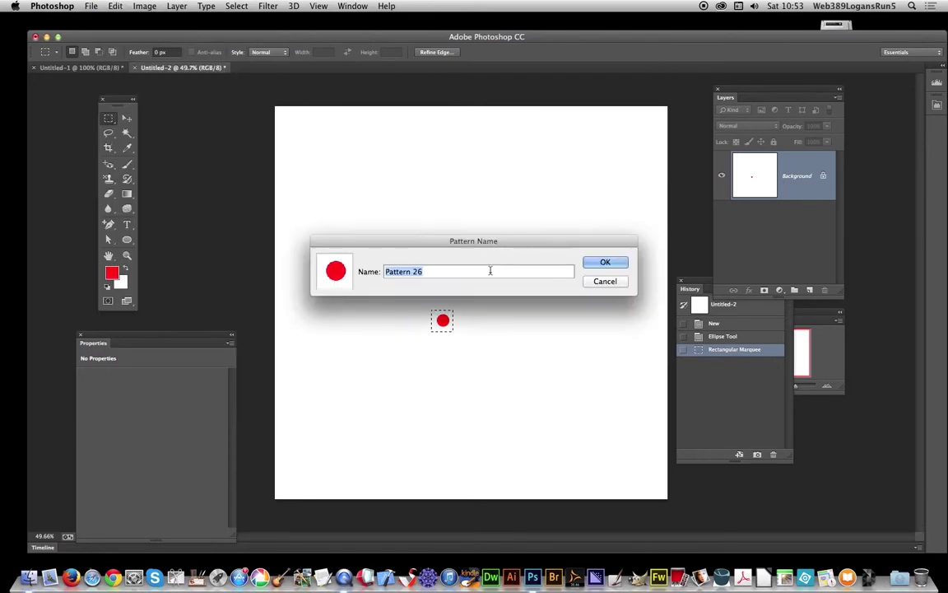
click(604, 263)
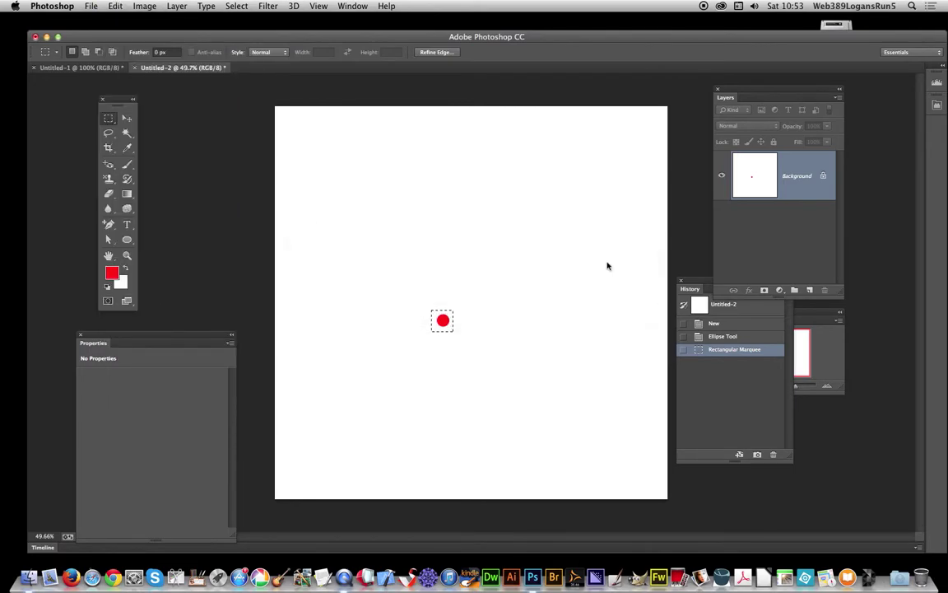
click(714, 322)
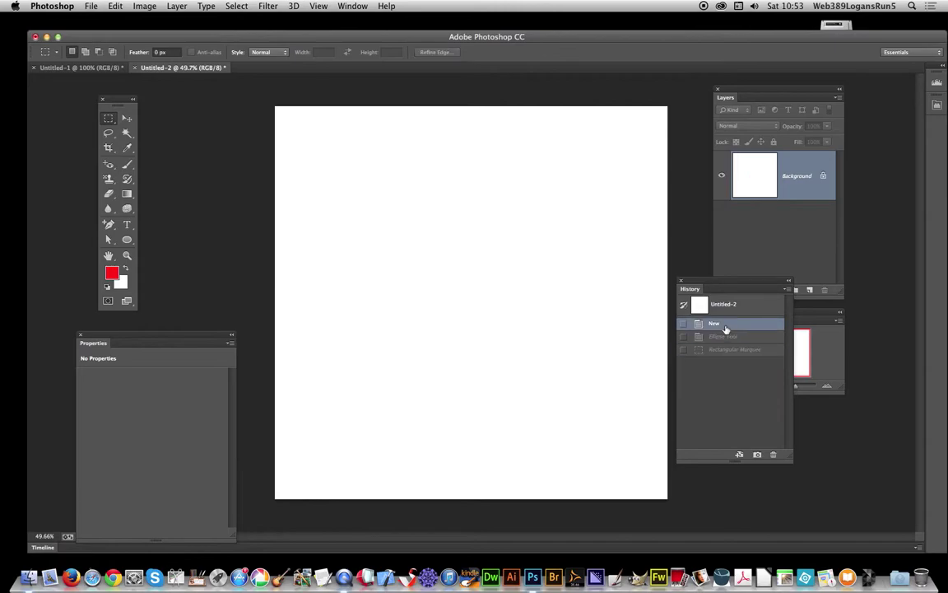
Fill the canvas with the red-dot pattern using the Cross Weave scripted pattern.
click(113, 6)
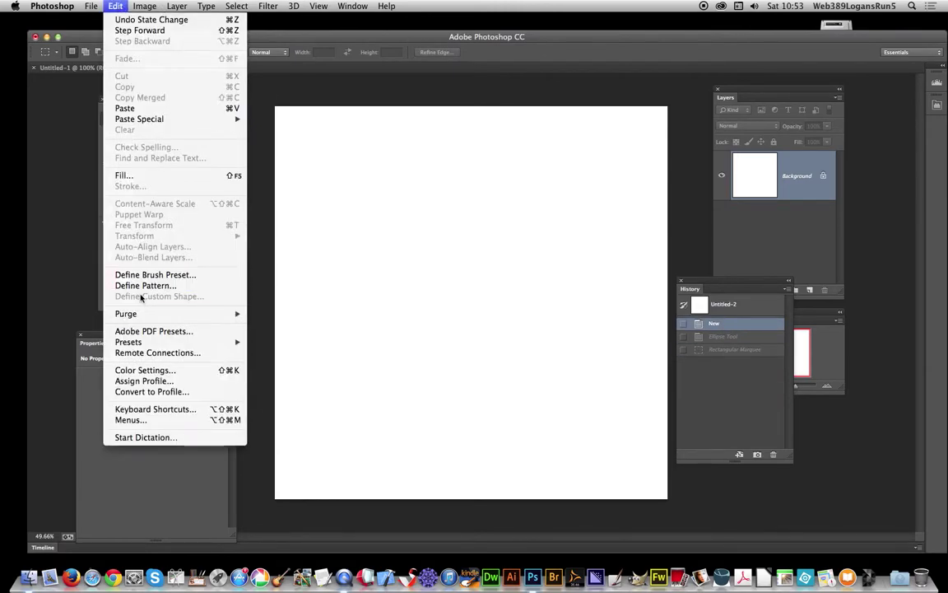
click(136, 181)
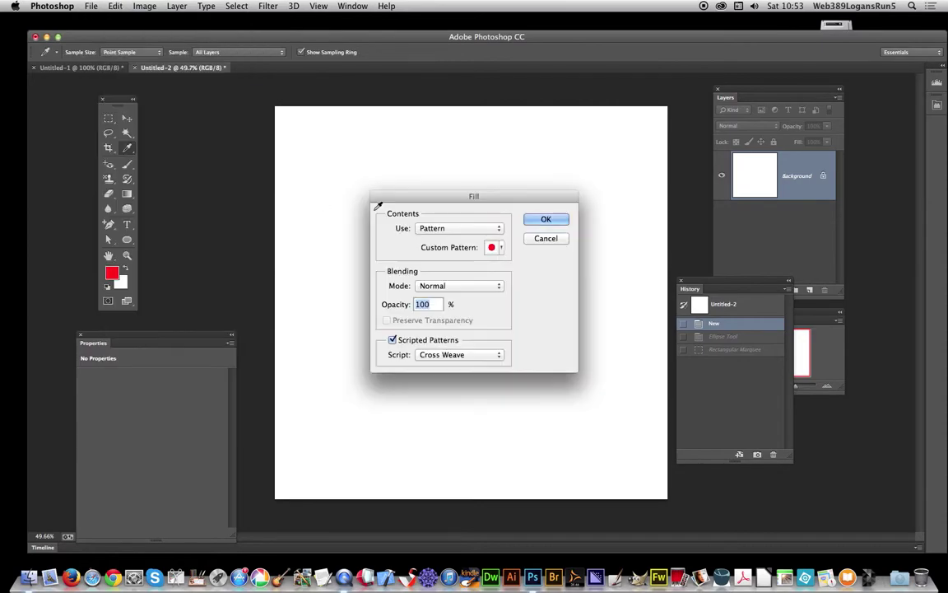
click(502, 248)
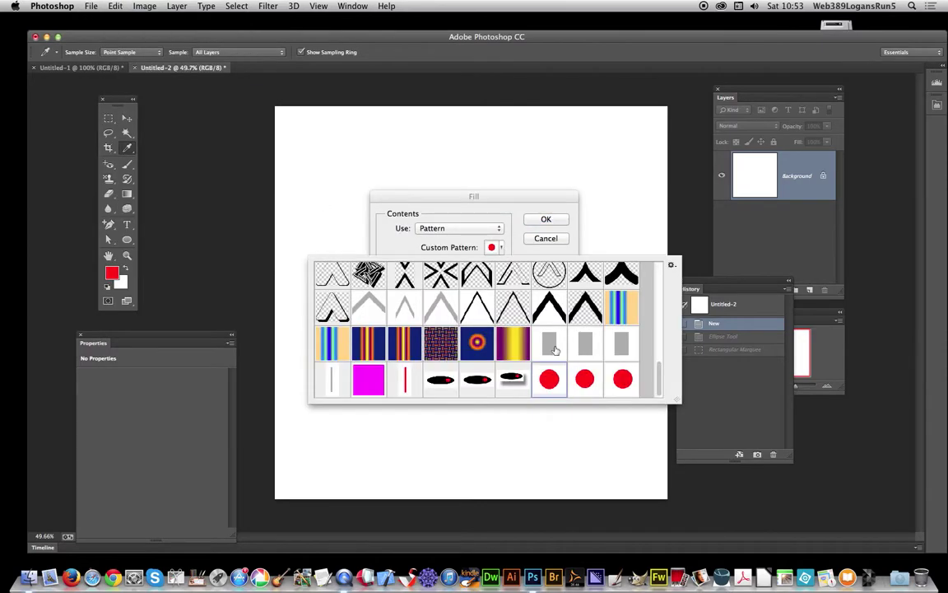
click(622, 378)
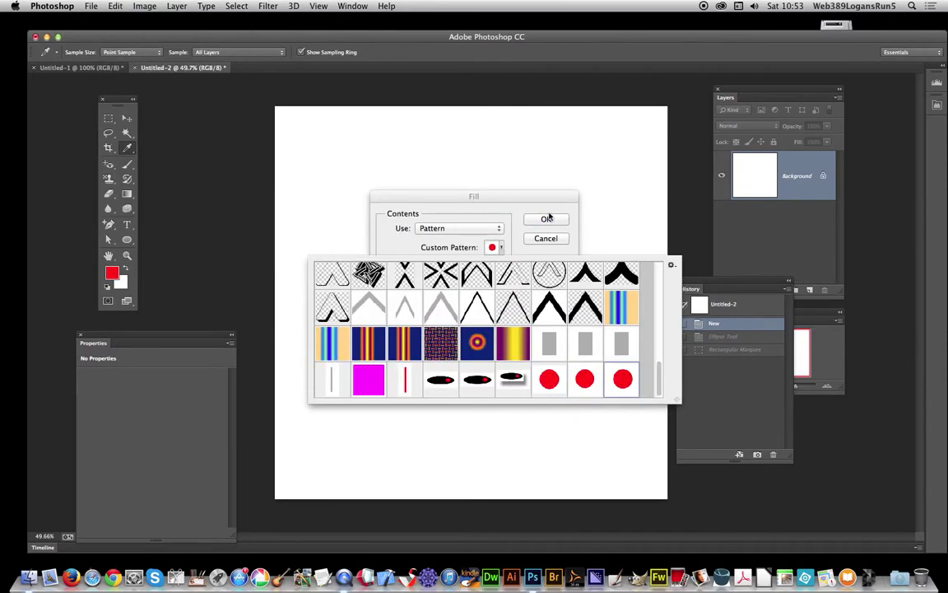
click(476, 195)
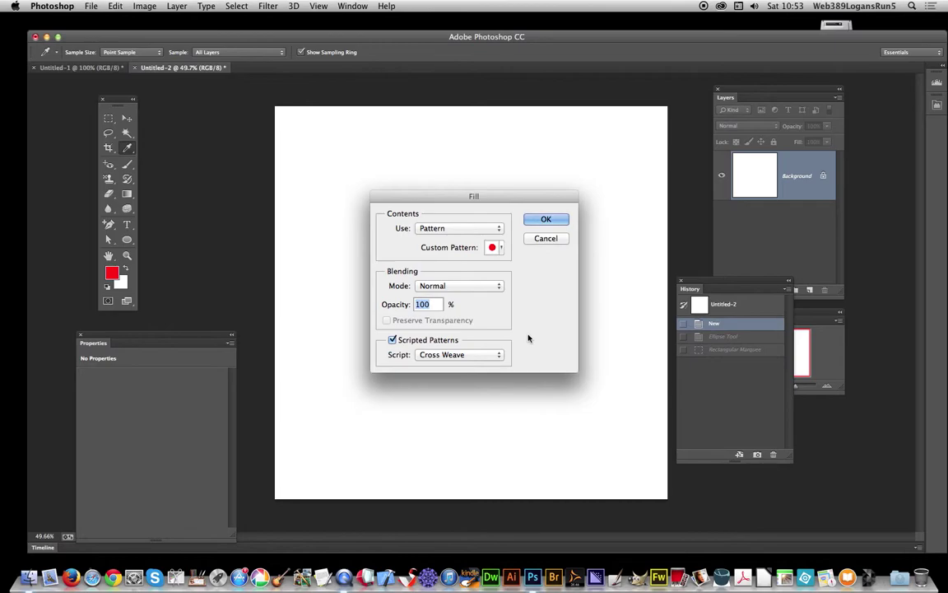
click(461, 360)
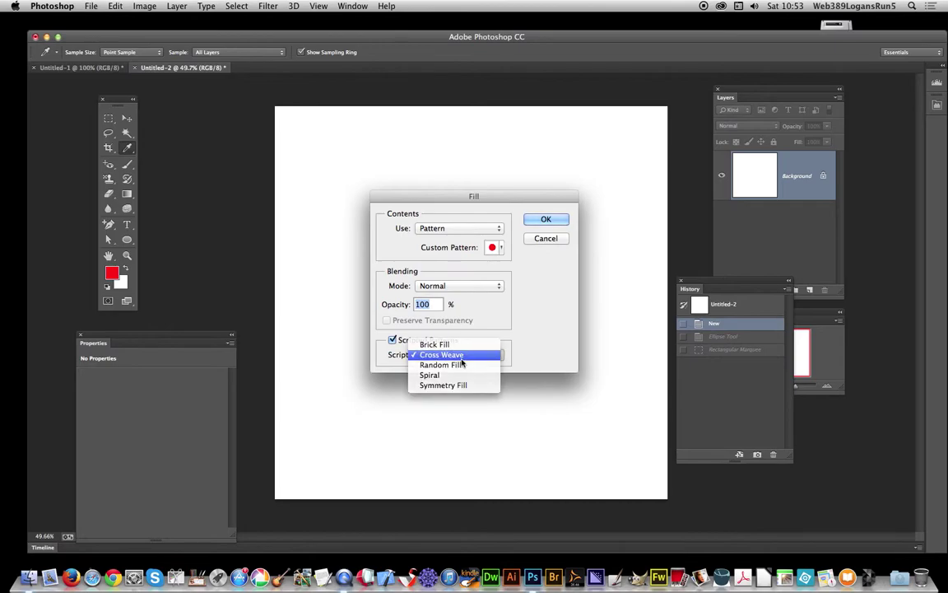
click(457, 354)
click(466, 355)
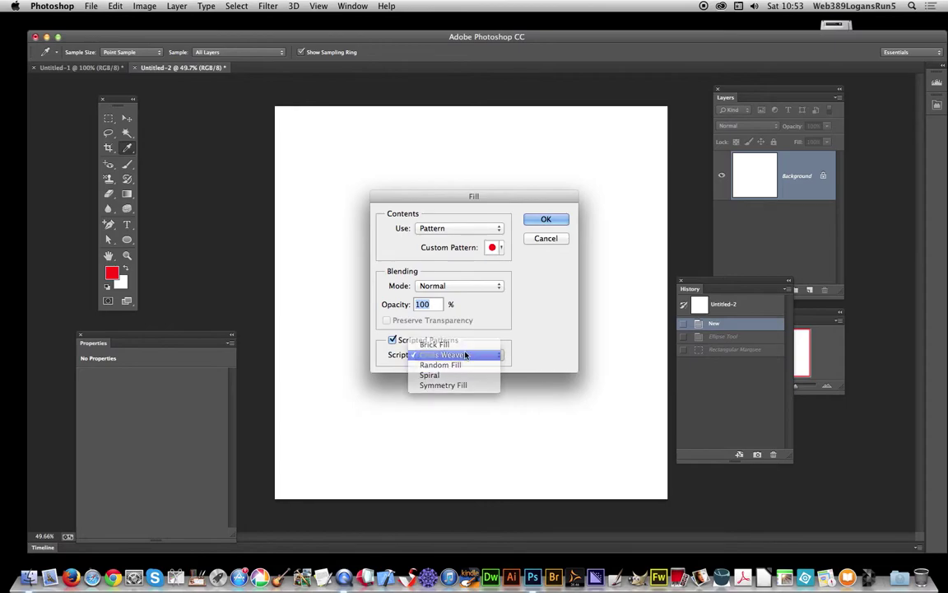
click(542, 219)
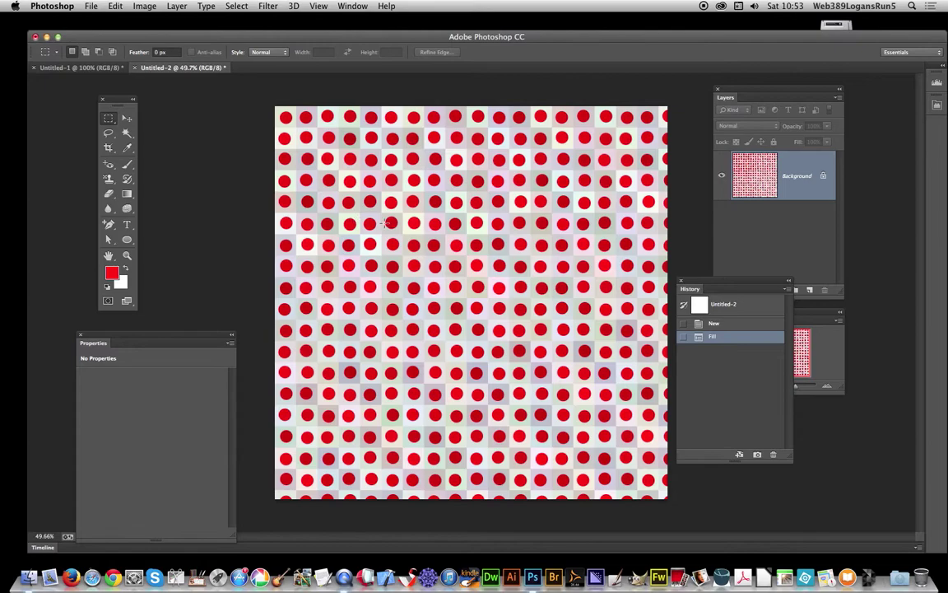
Apply the Oil Paint filter, then reapply it for a second pass.
click(268, 7)
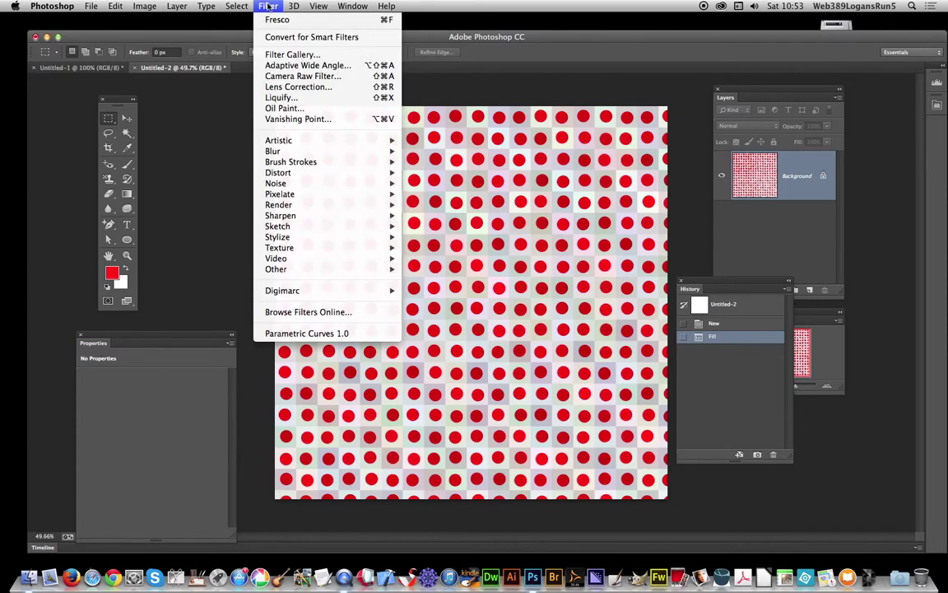
click(296, 108)
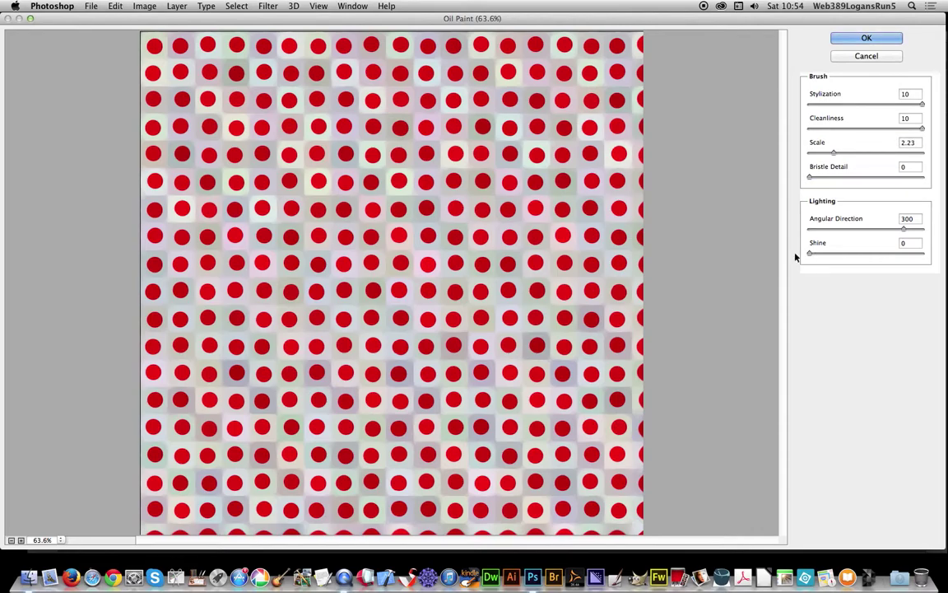
click(865, 38)
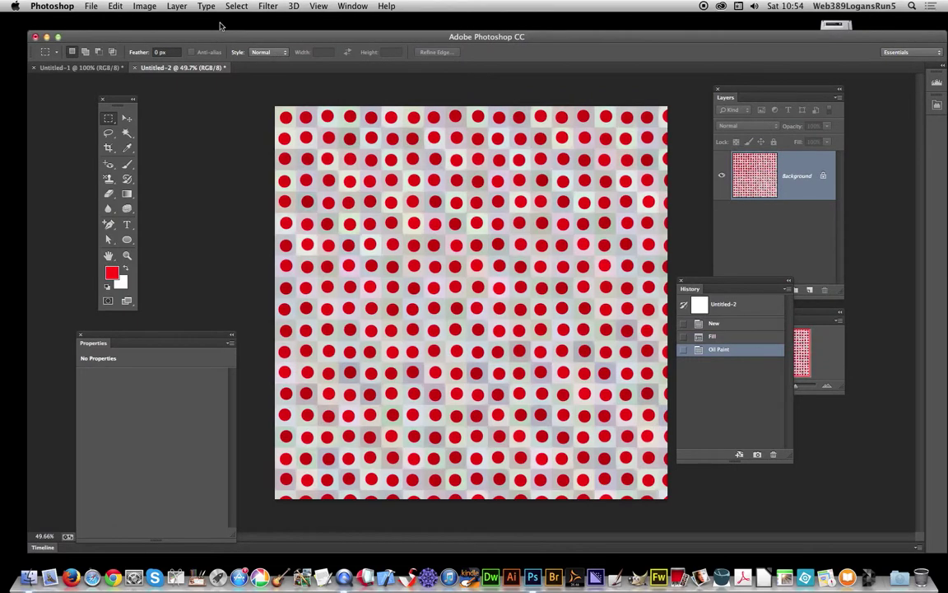
click(267, 6)
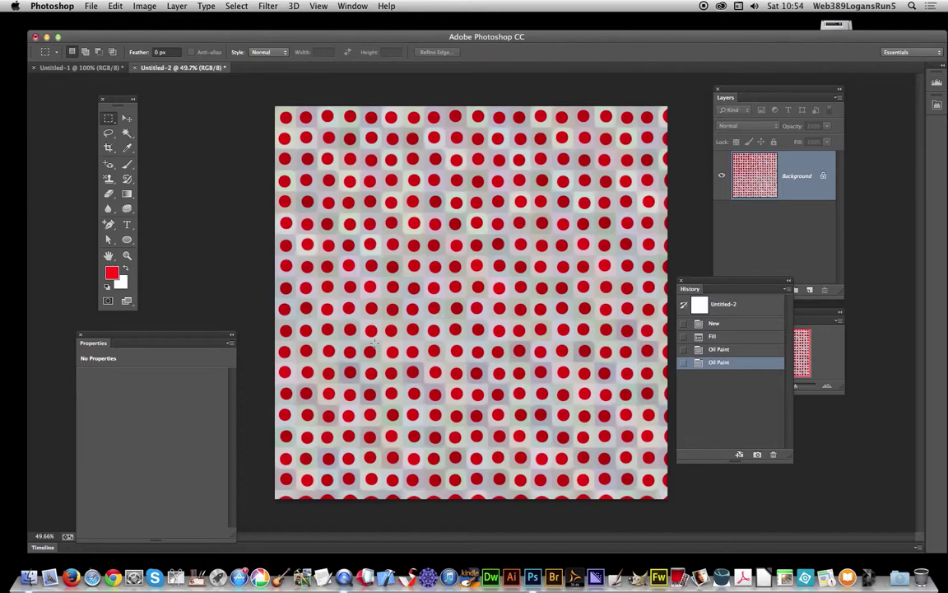
Apply a Vibrance adjustment at +100 vibrance and +100 saturation.
click(148, 6)
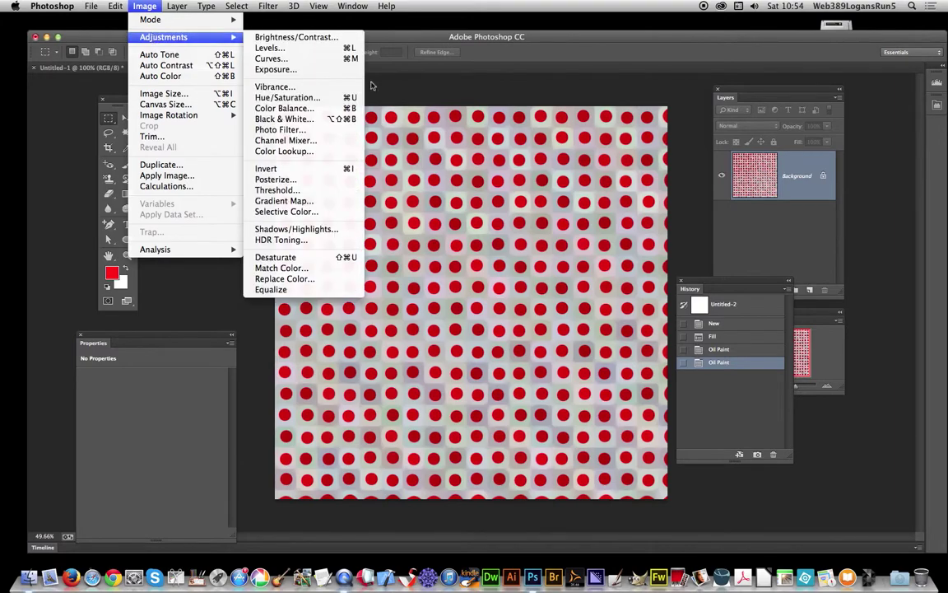
click(271, 79)
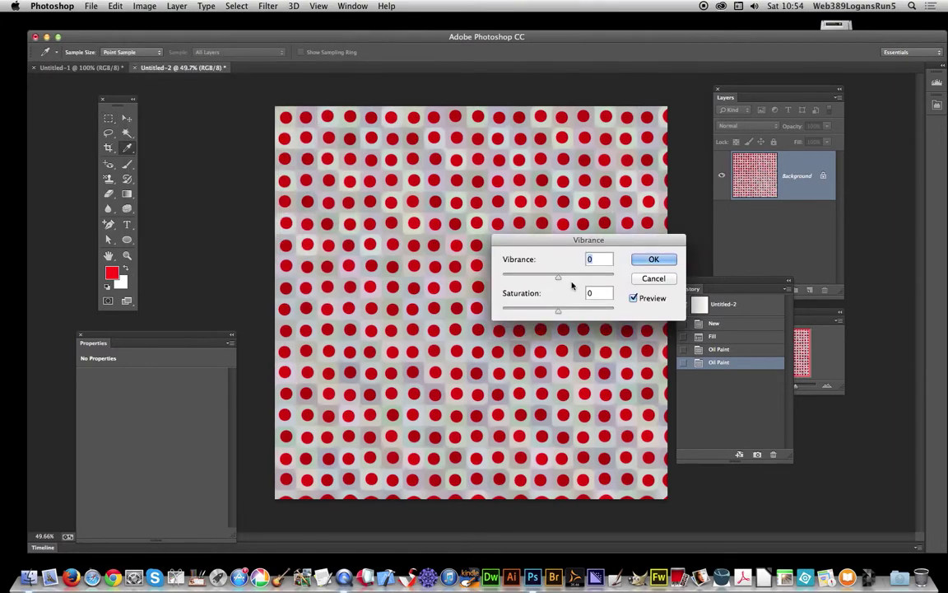
drag(559, 274, 614, 280)
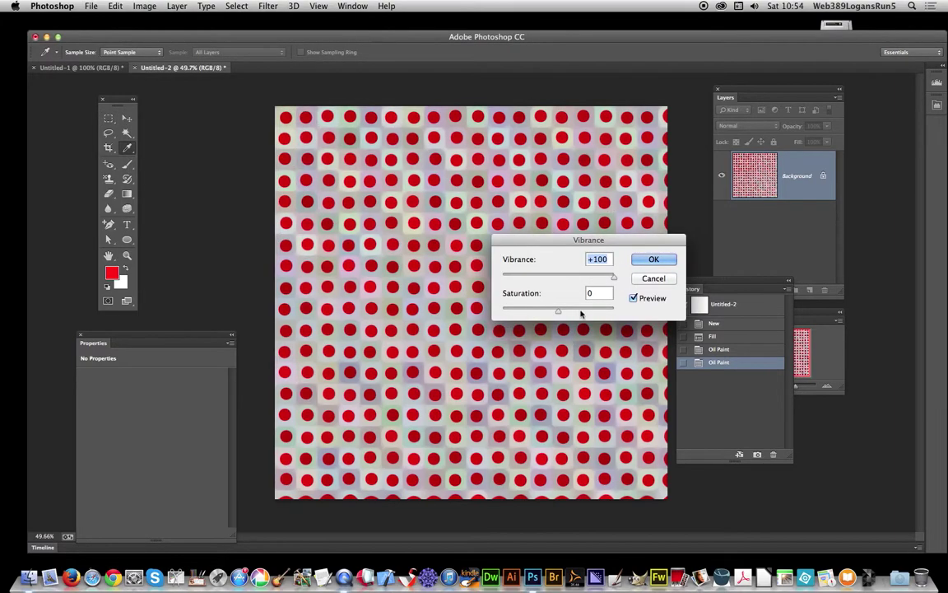
drag(558, 310, 614, 310)
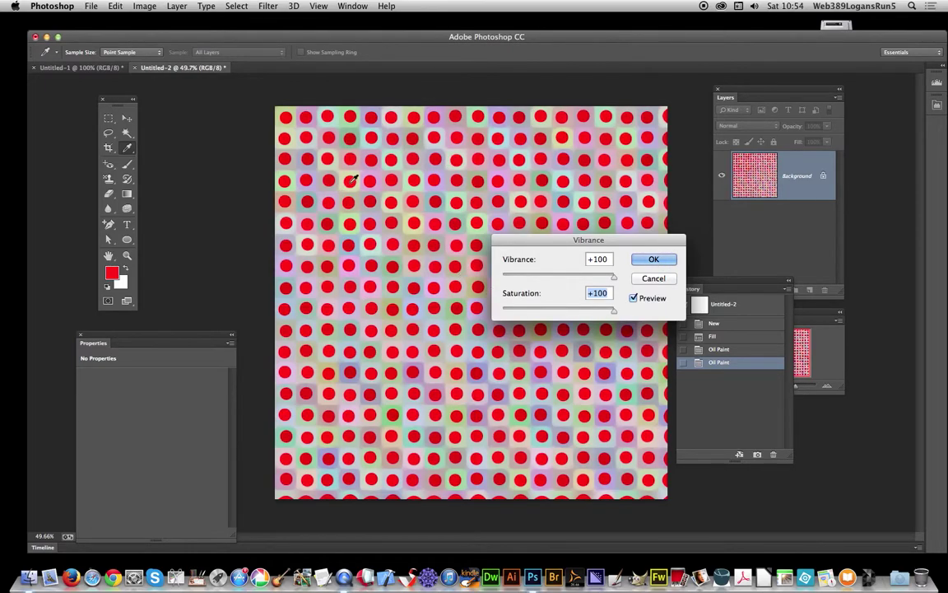
click(656, 262)
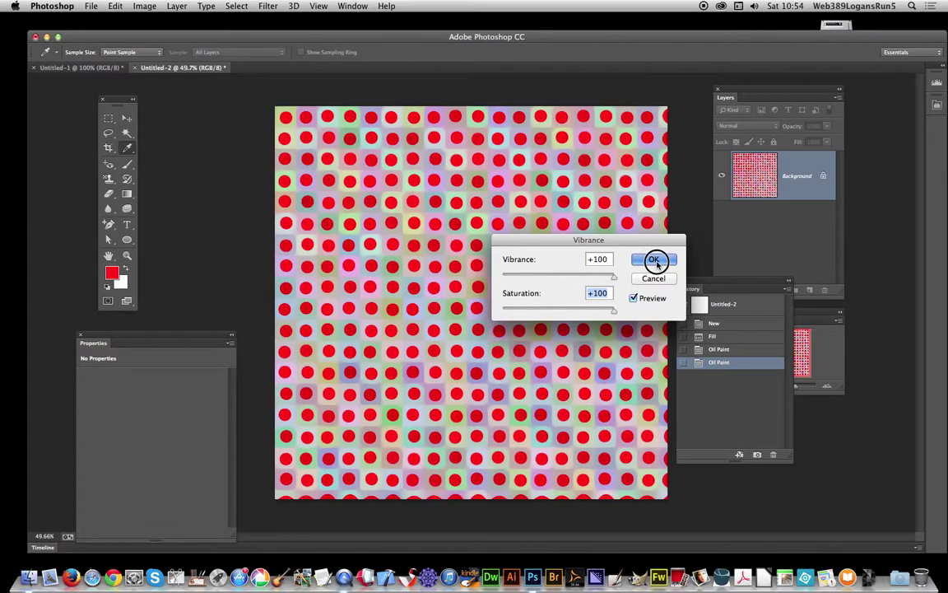
key(m)
Apply a second Vibrance adjustment, again at maximum vibrance and saturation.
click(145, 6)
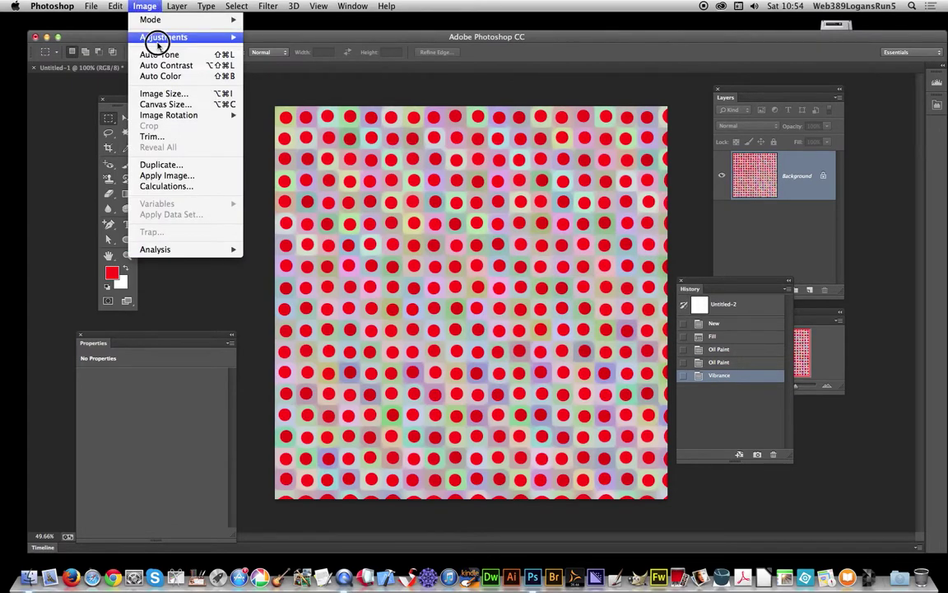
mouse_move(164, 37)
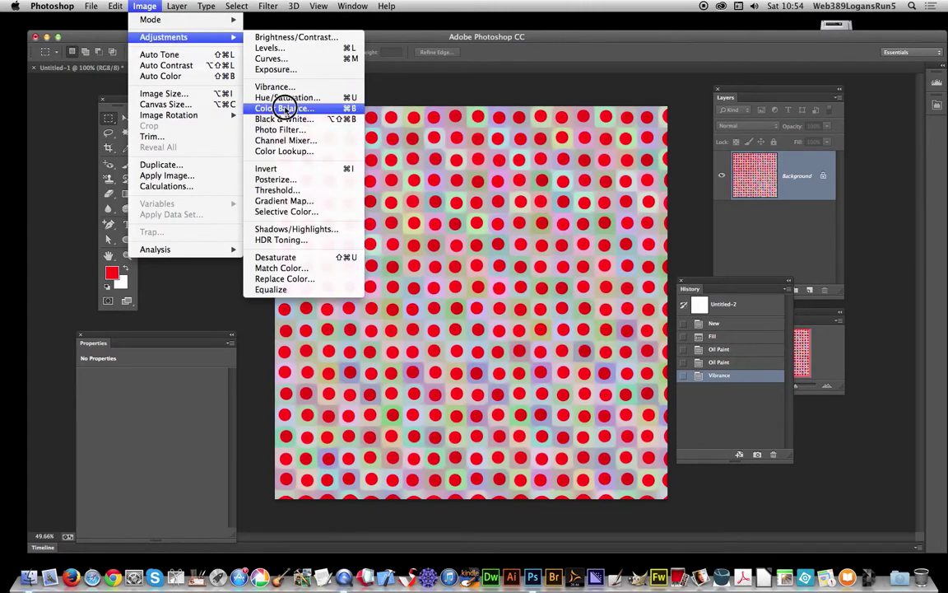
click(275, 87)
click(614, 276)
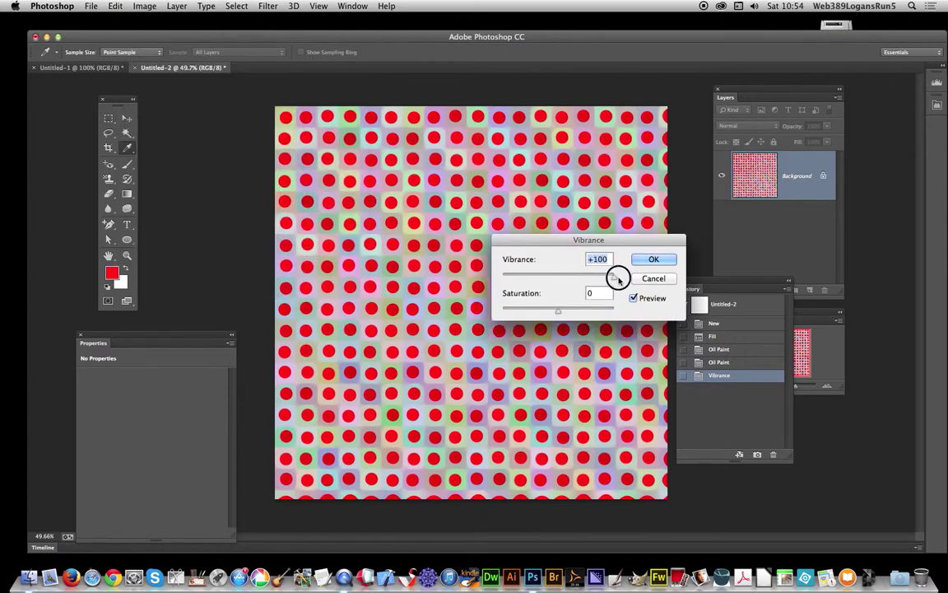
drag(601, 310, 617, 309)
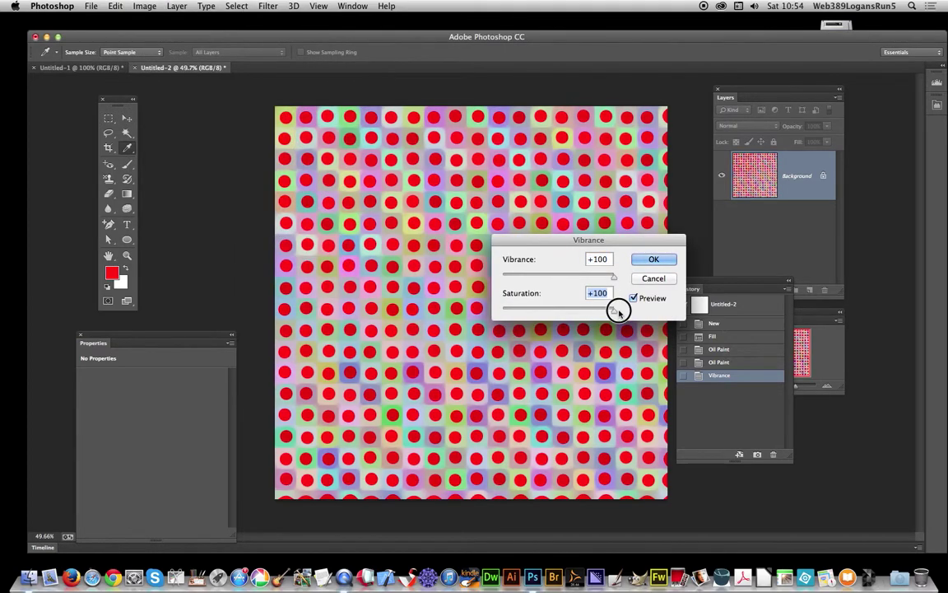
click(654, 259)
key(m)
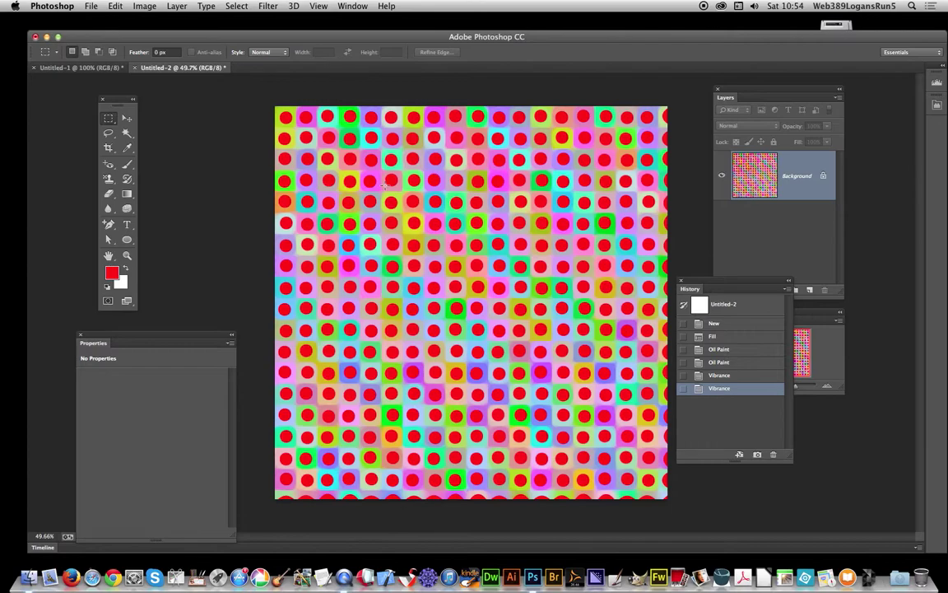
Compare Watercolor and Smudge Stick in the Filter Gallery, then apply Poster Edges.
click(269, 6)
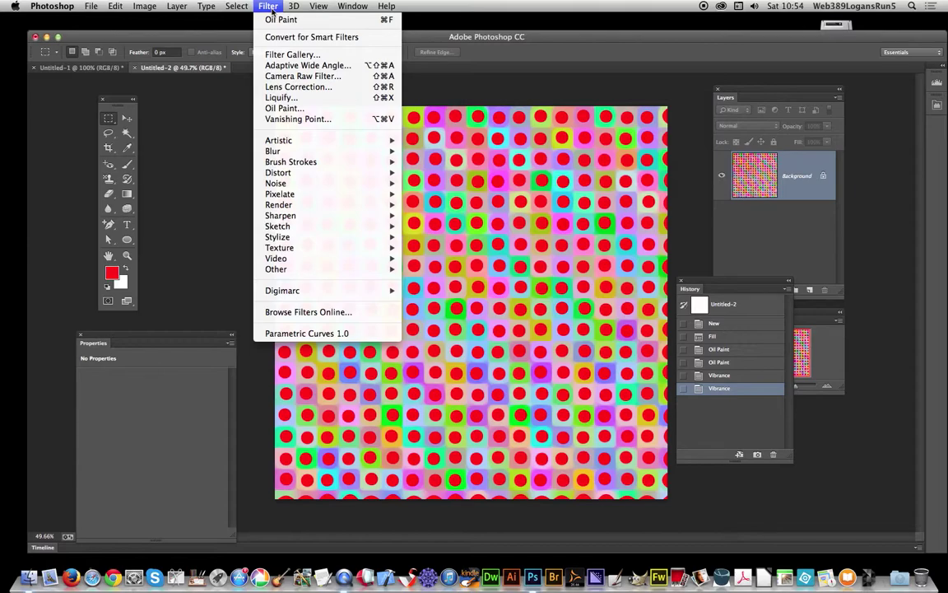
mouse_move(278, 141)
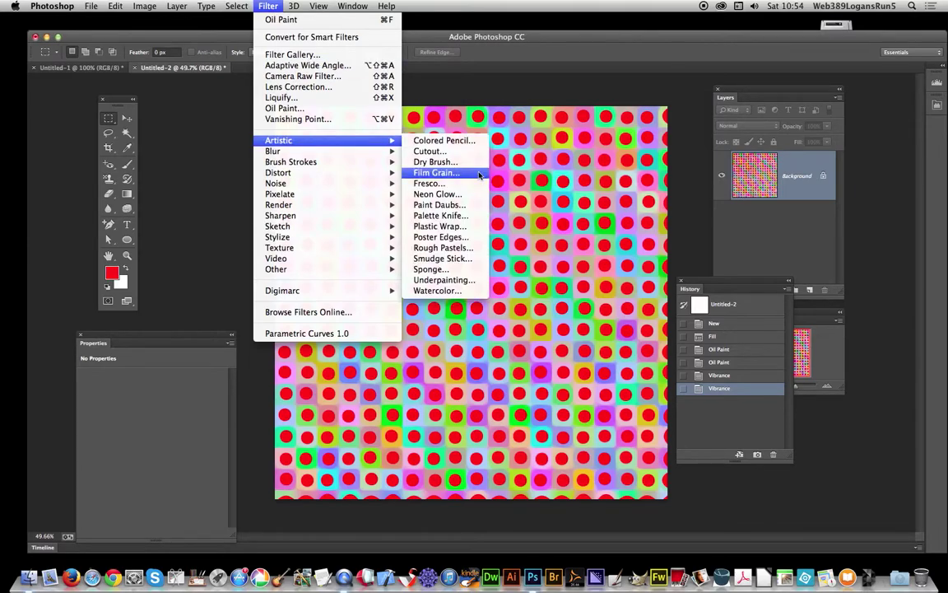
click(449, 237)
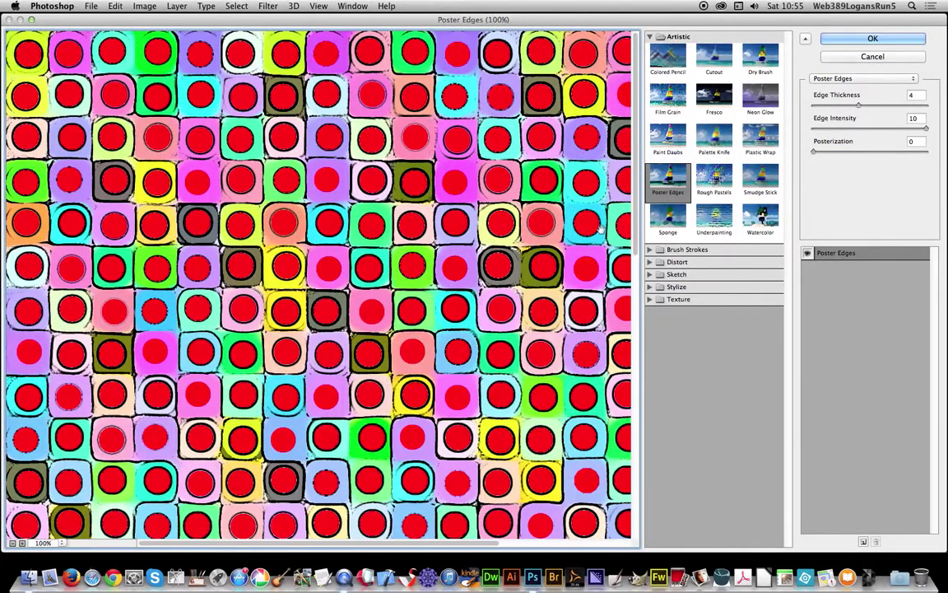
click(869, 41)
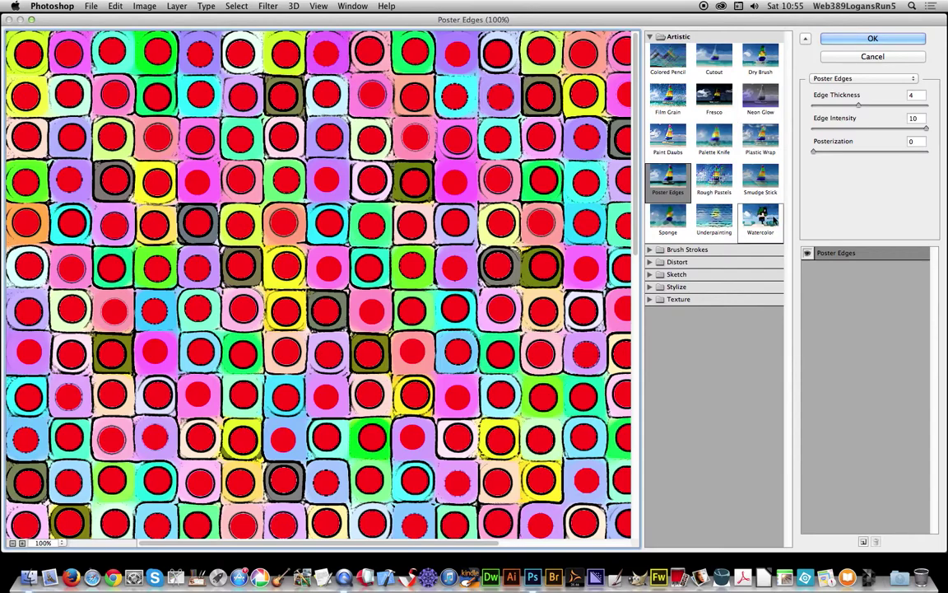
click(772, 218)
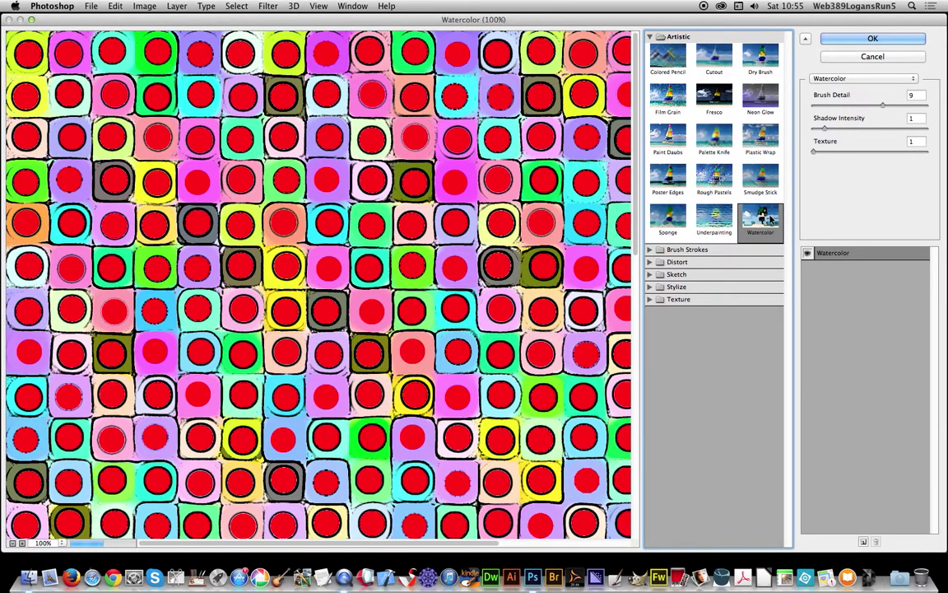
click(665, 185)
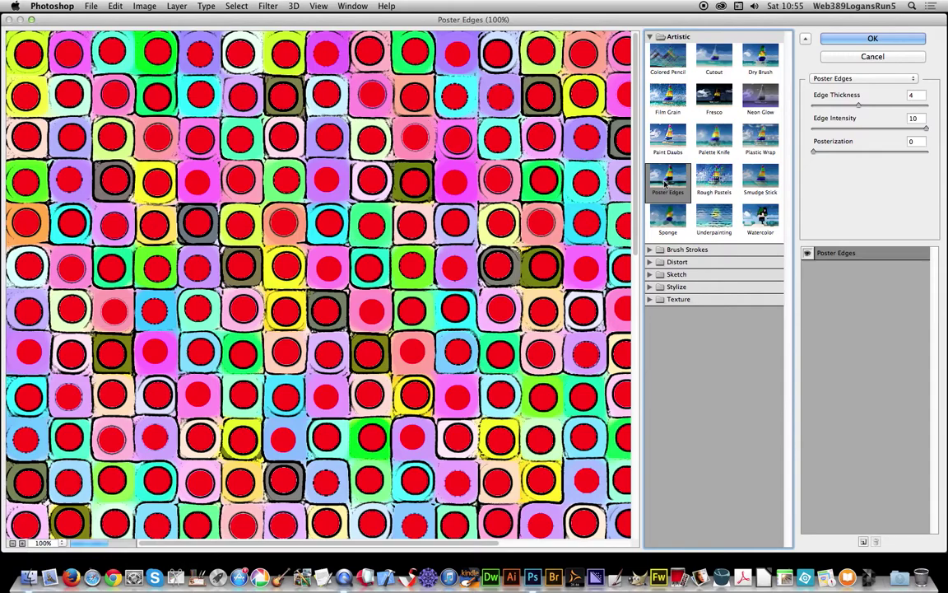
click(760, 178)
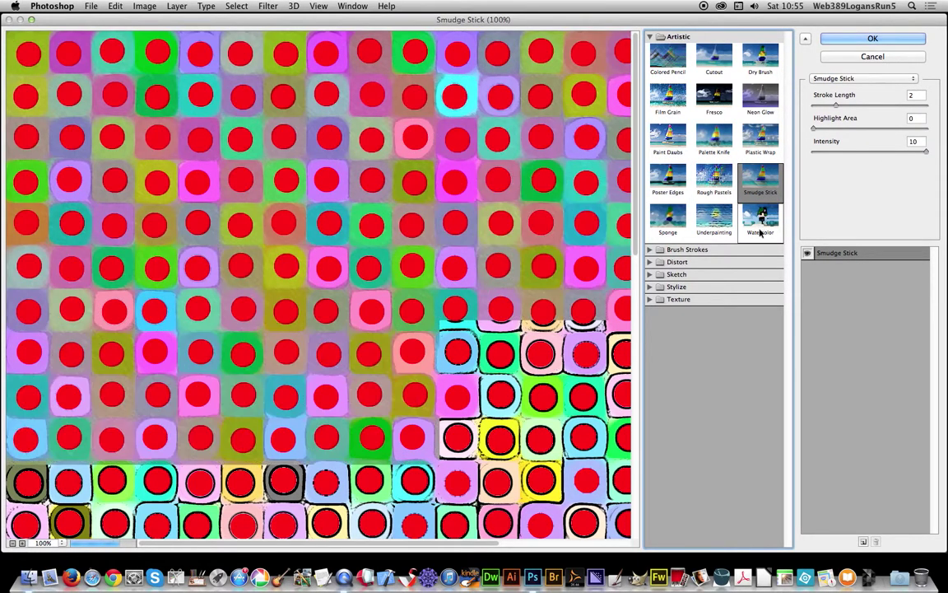
click(761, 222)
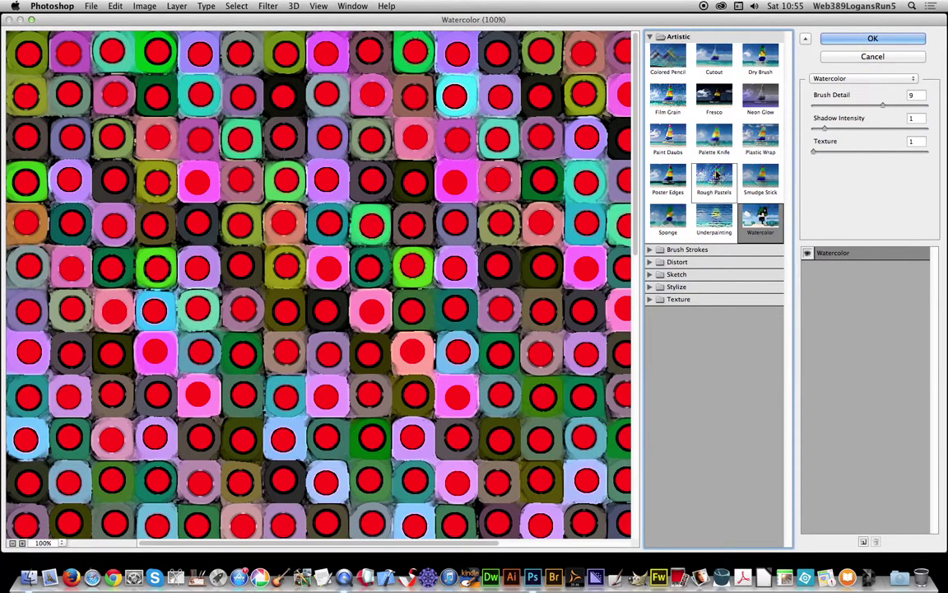
click(668, 177)
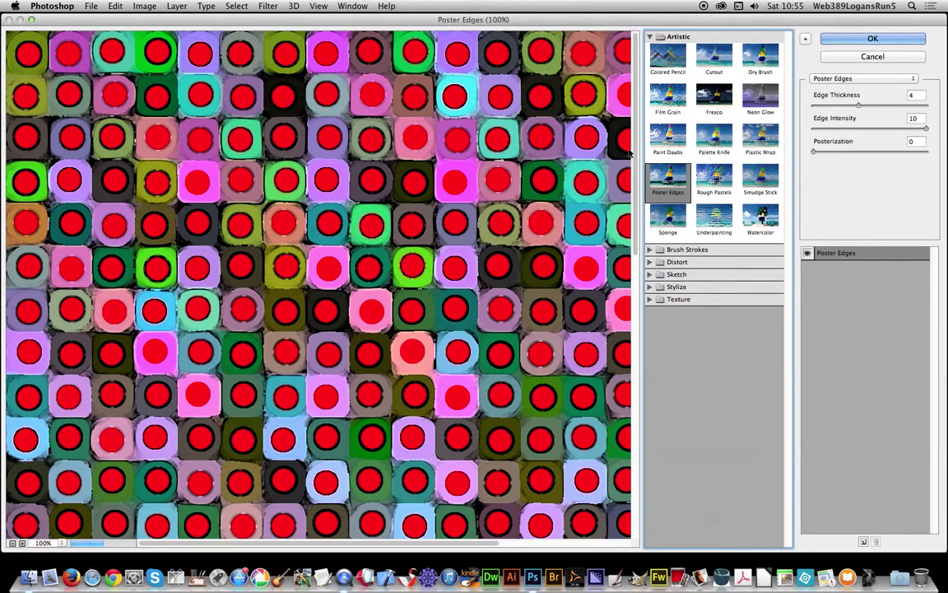
click(842, 39)
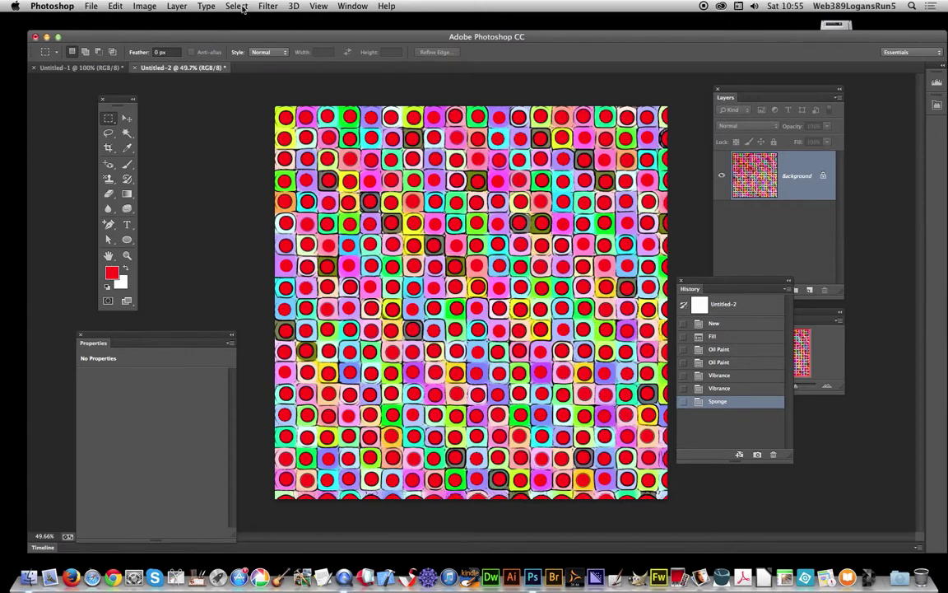
Reapply Poster Edges with Cmd+F, then apply the Oil Paint filter twice.
click(267, 5)
key(super+f)
click(268, 6)
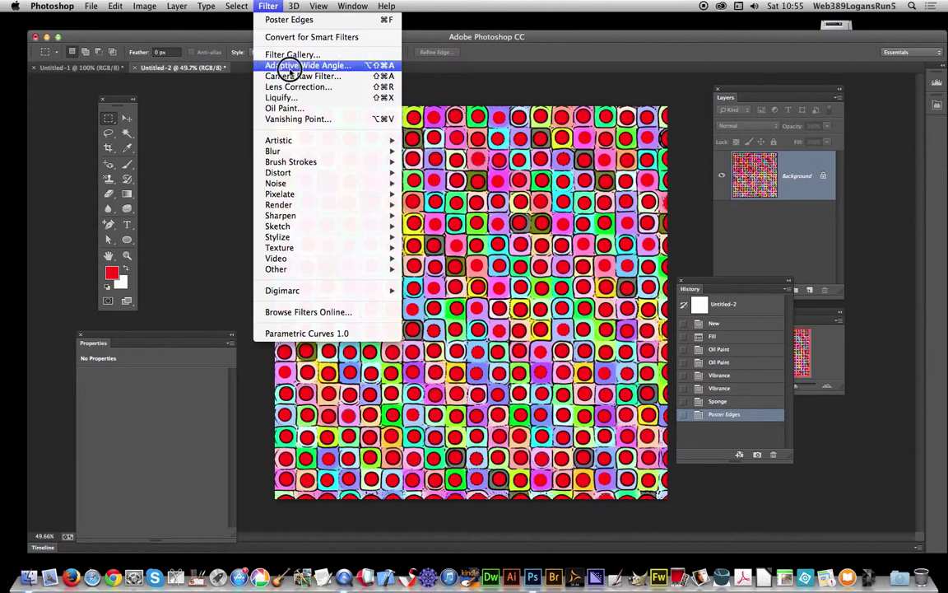
click(284, 108)
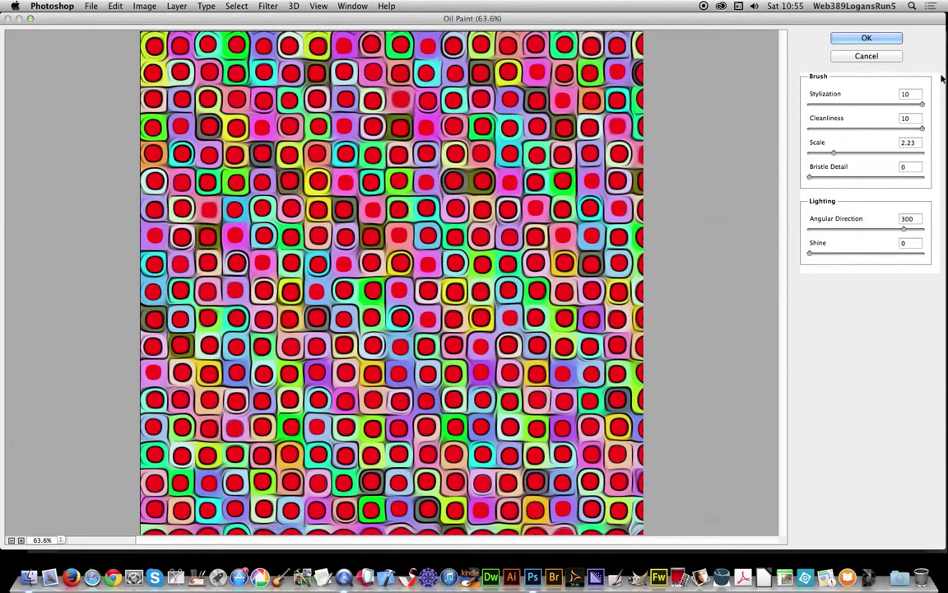
click(865, 39)
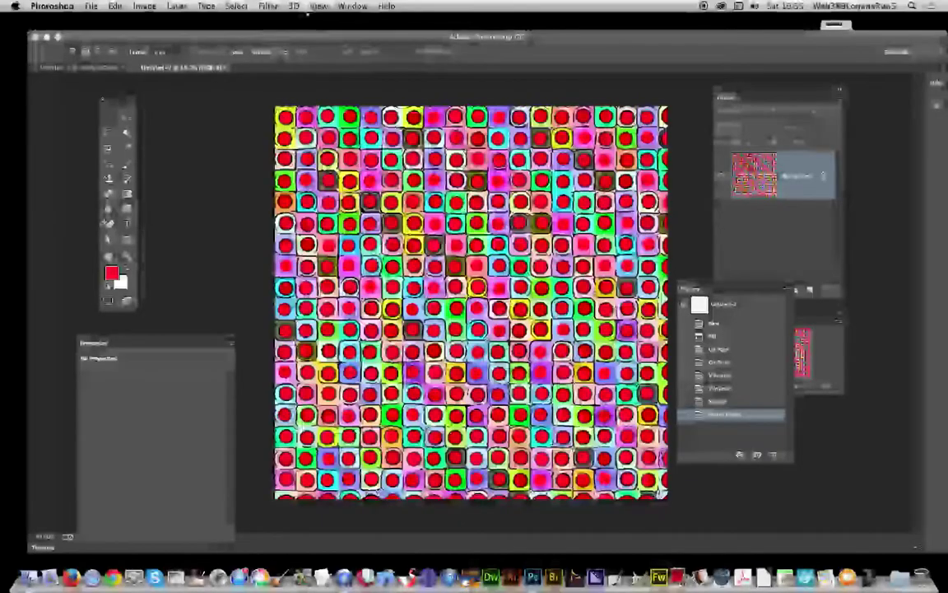
click(267, 6)
click(274, 20)
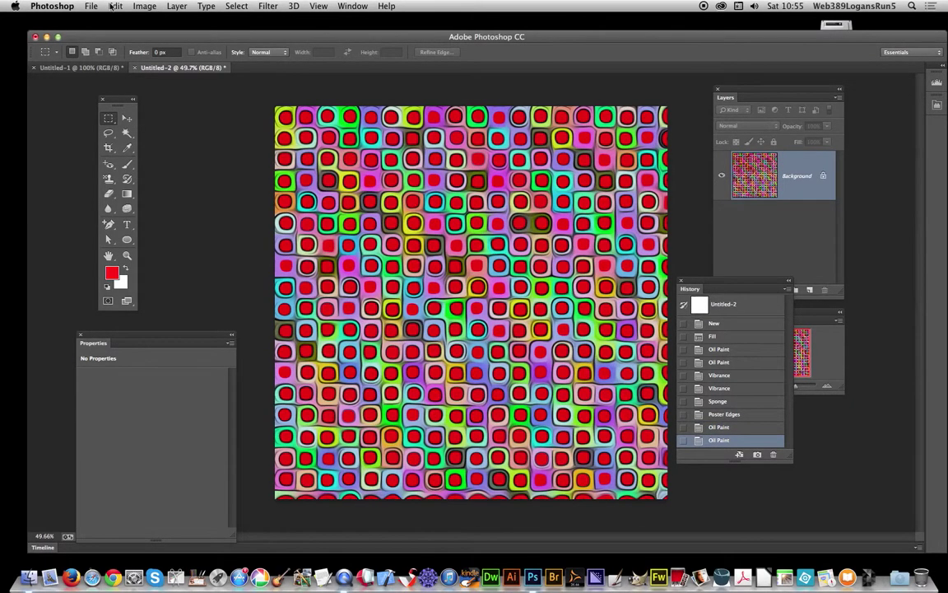
click(144, 6)
mouse_move(164, 37)
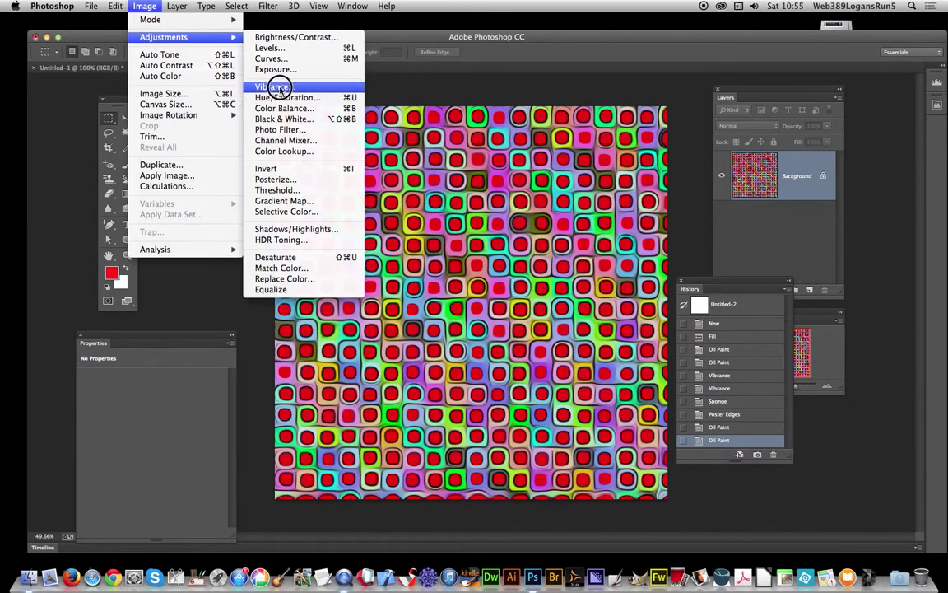
Set Hue/Saturation hue to -60 so the red dots turn magenta.
click(281, 97)
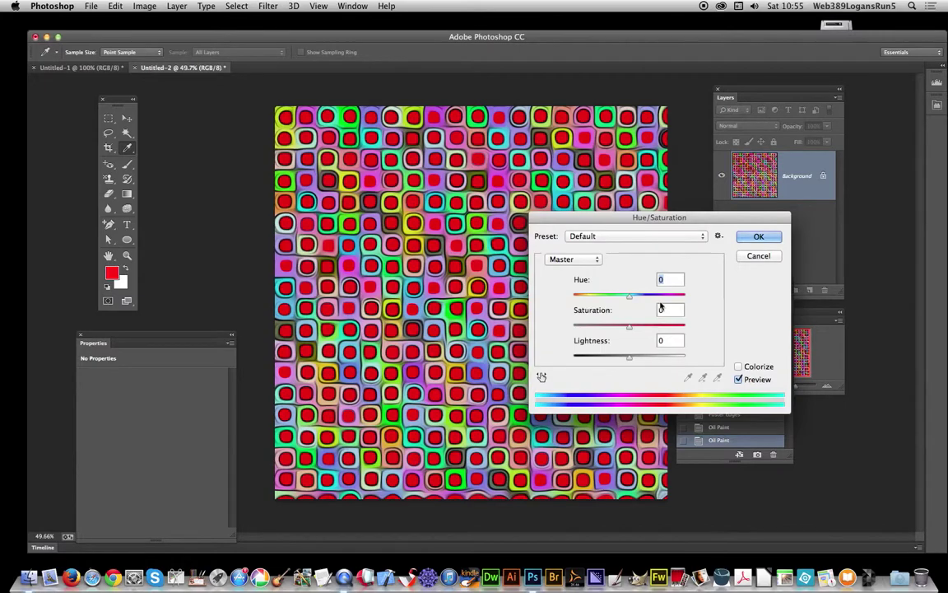
drag(629, 295, 609, 297)
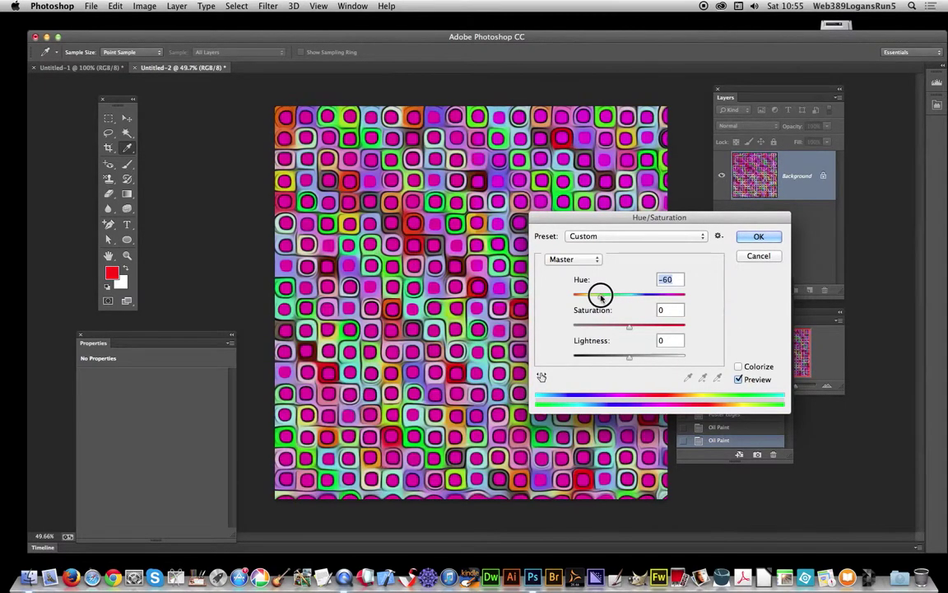
click(758, 237)
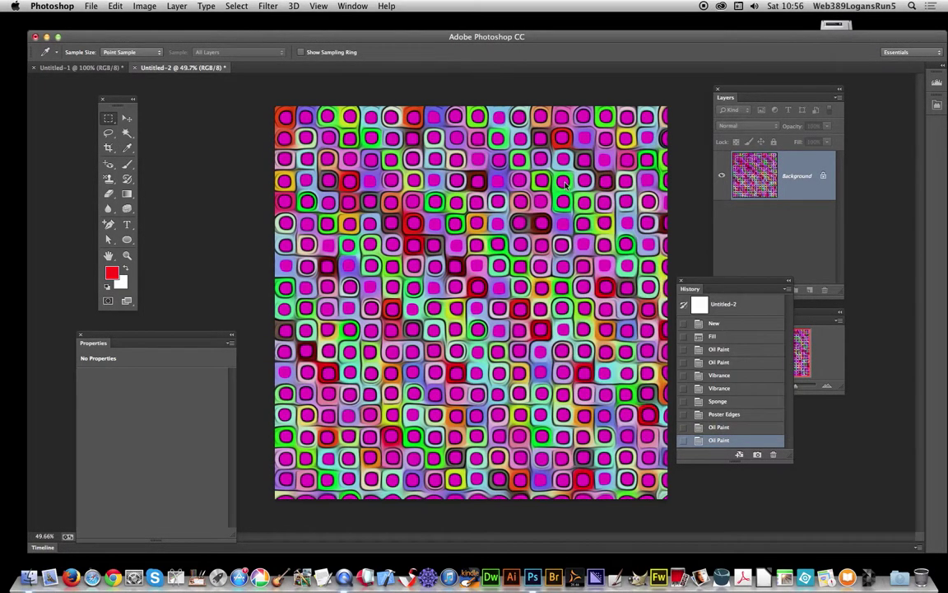